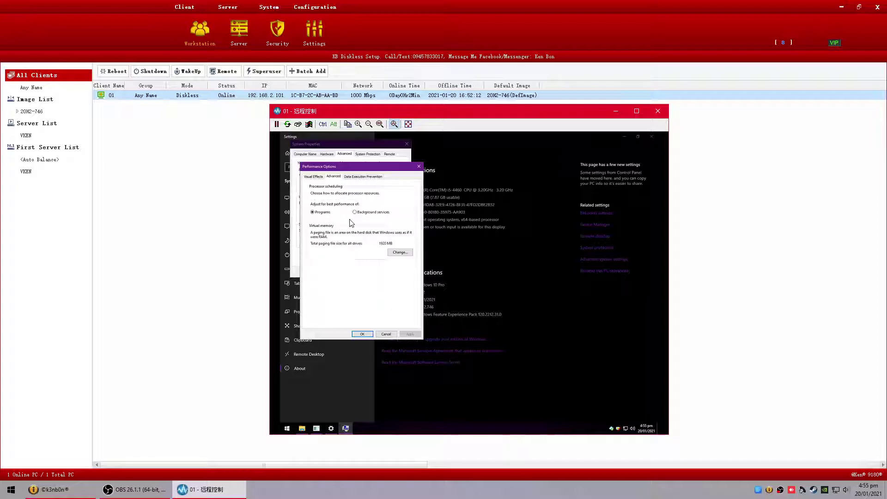
Set drive C: to no paging file in the virtual memory settings, accept the change and close the system settings windows
{"action": "left_click", "coordinate": [403, 253]}
{"action": "left_click", "coordinate": [381, 216]}
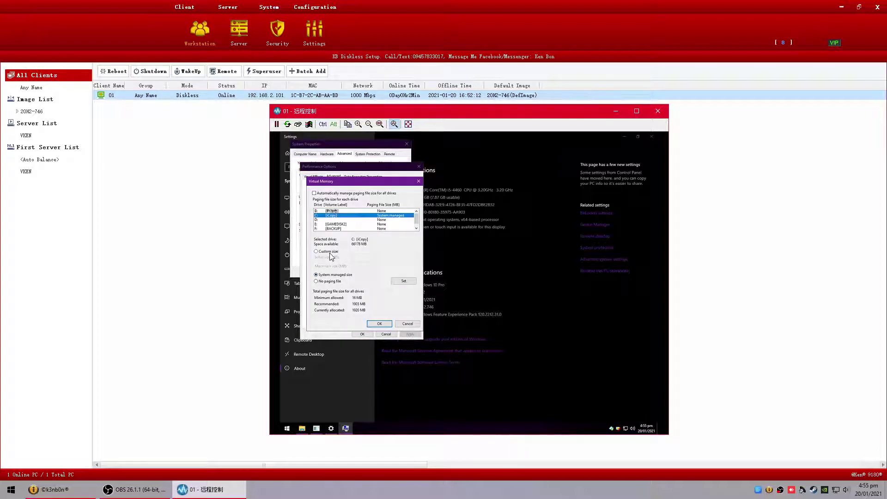
{"action": "left_click", "coordinate": [326, 281]}
{"action": "left_click", "coordinate": [404, 281]}
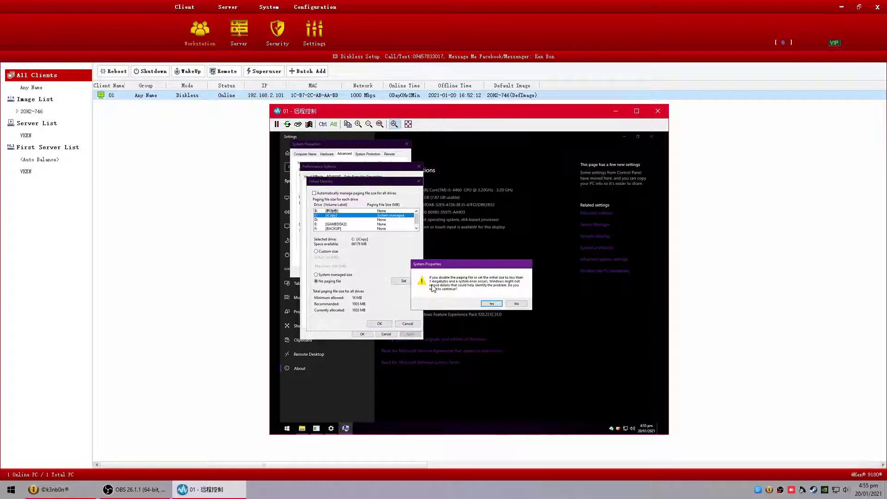
{"action": "left_click", "coordinate": [492, 304]}
{"action": "left_click", "coordinate": [379, 324]}
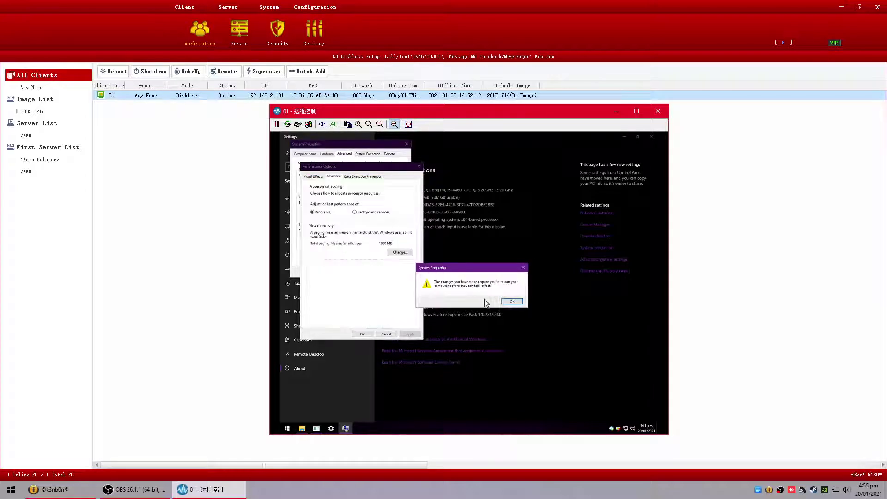
{"action": "left_click", "coordinate": [511, 302]}
{"action": "left_click", "coordinate": [362, 334]}
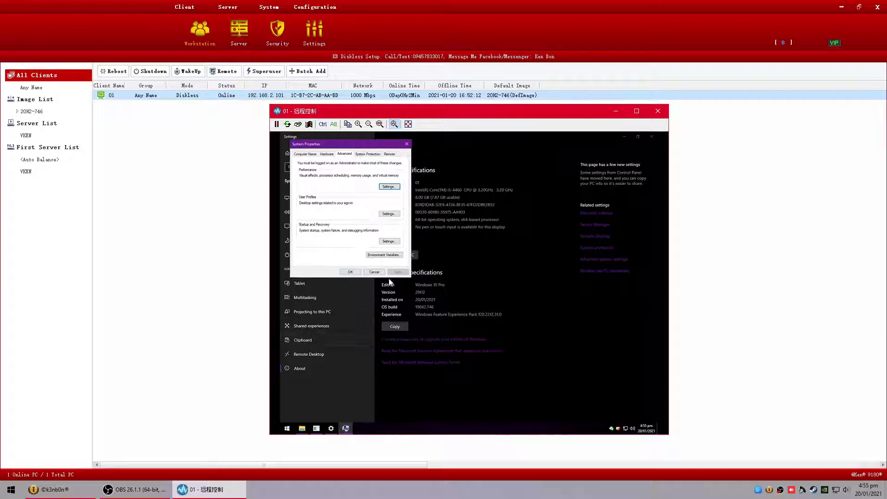
{"action": "left_click", "coordinate": [355, 273]}
{"action": "left_click", "coordinate": [651, 137]}
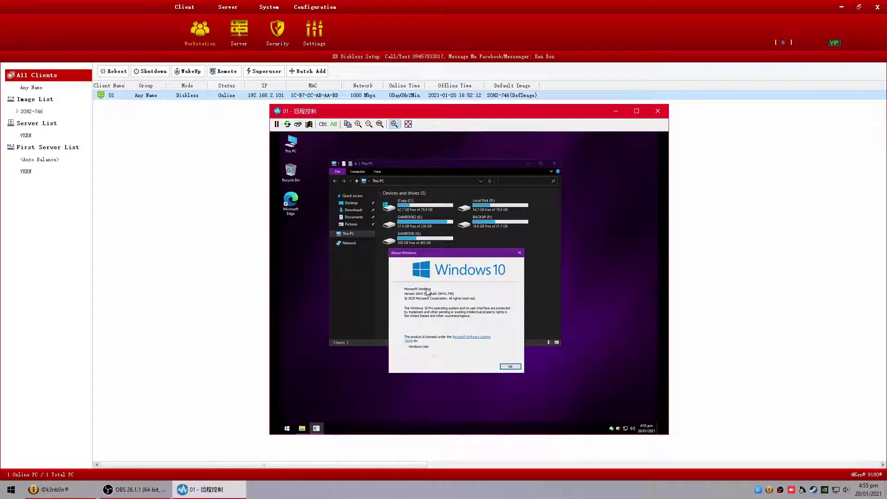
Close the About Windows box, restart the remote client and close its remote control window
{"action": "left_click", "coordinate": [510, 367]}
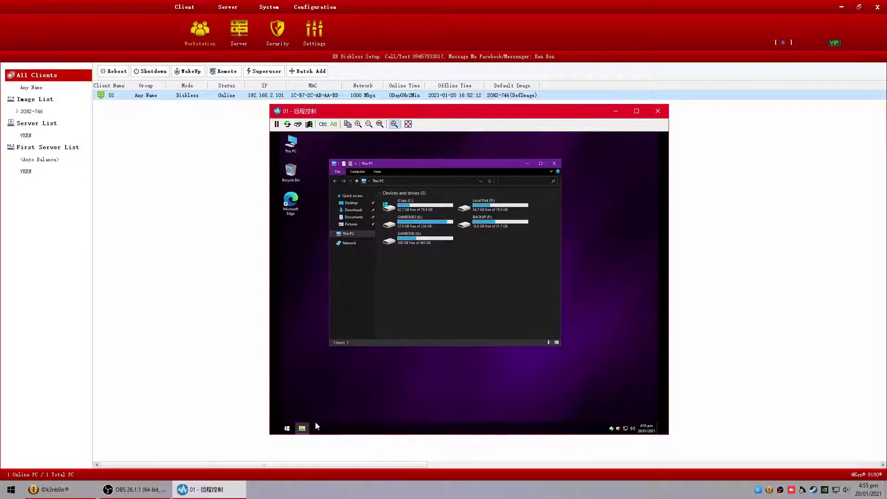
{"action": "right_click", "coordinate": [287, 428]}
{"action": "mouse_move", "coordinate": [329, 409]}
{"action": "left_click", "coordinate": [377, 420]}
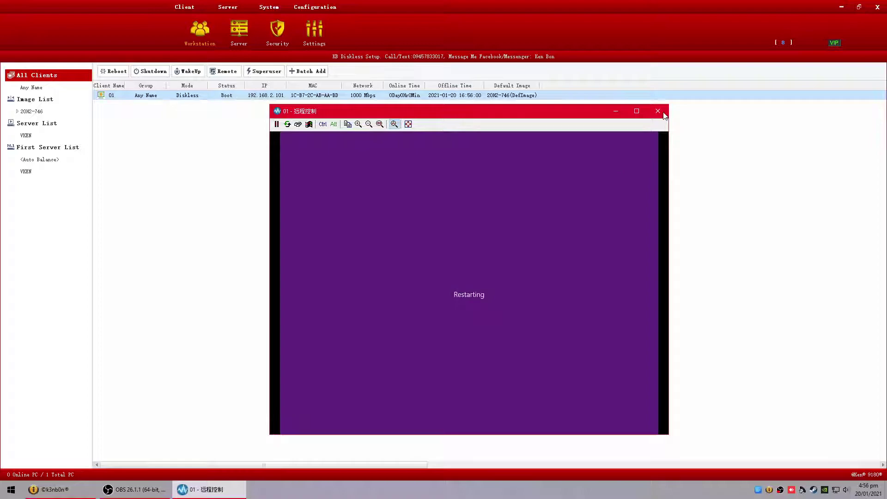
{"action": "left_click", "coordinate": [661, 113]}
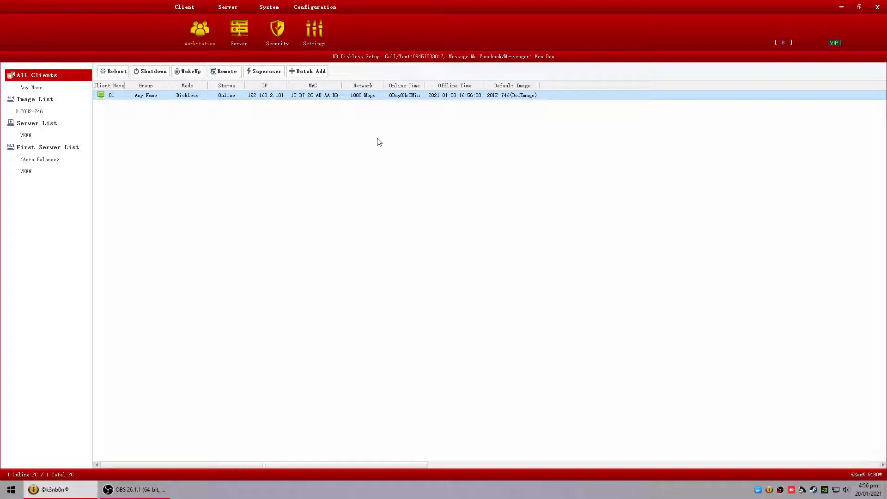
{"action": "right_click", "coordinate": [314, 98]}
{"action": "left_click", "coordinate": [351, 147]}
{"action": "double_click", "coordinate": [292, 97]}
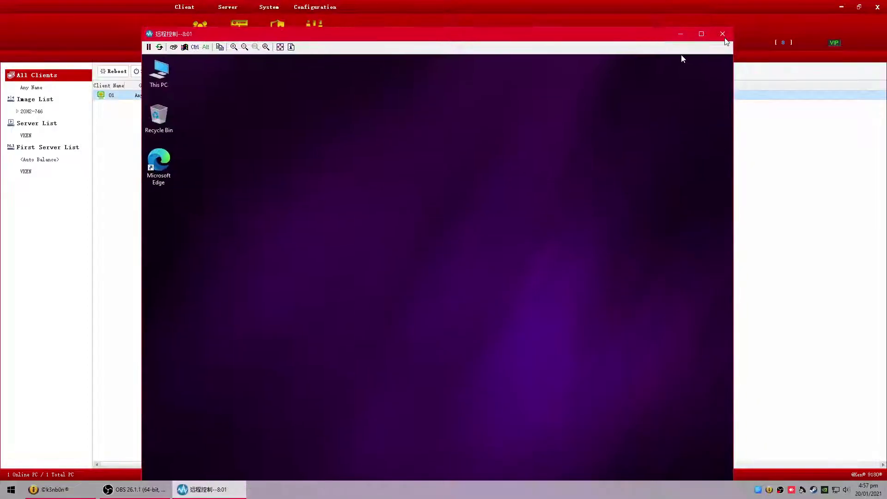
{"action": "left_click", "coordinate": [724, 39]}
Open a remote control session to client 01, then shrink and reposition its window so the whole desktop fits
{"action": "right_click", "coordinate": [378, 95]}
{"action": "left_click", "coordinate": [409, 144]}
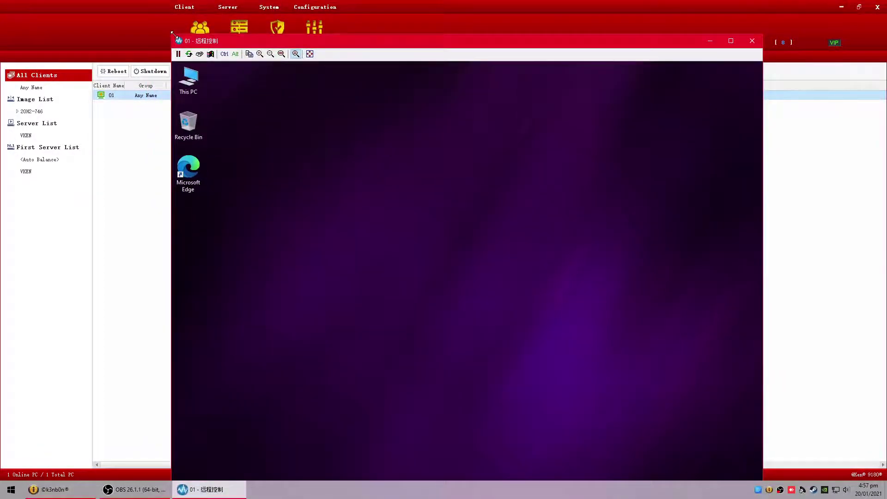
{"action": "left_click_drag", "start_coordinate": [172, 34], "coordinate": [290, 130]}
{"action": "left_click_drag", "start_coordinate": [353, 132], "coordinate": [344, 51]}
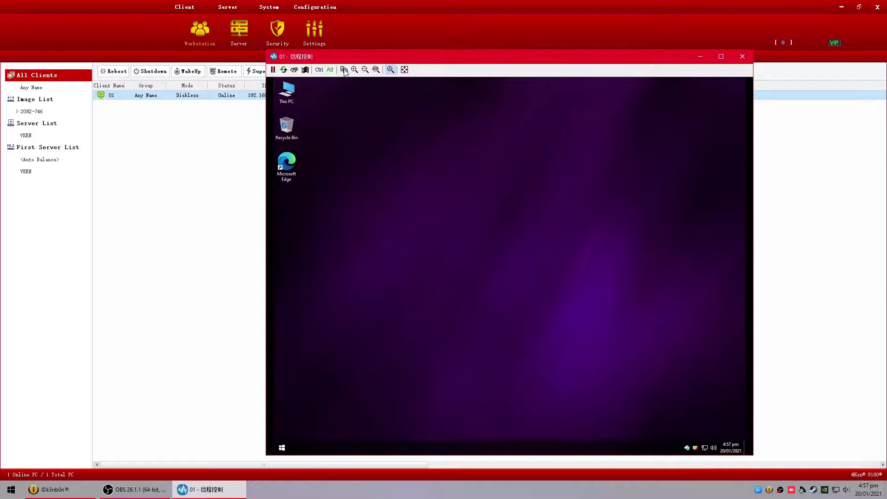
{"action": "right_click", "coordinate": [385, 269]}
{"action": "left_click", "coordinate": [317, 403]}
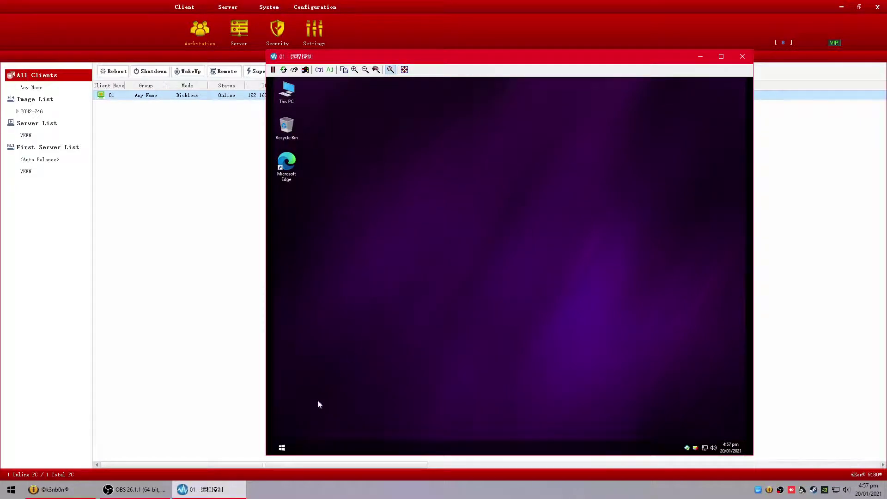
Open File Explorer on the client and go through the properties of This PC to the advanced system settings
{"action": "right_click", "coordinate": [283, 443]}
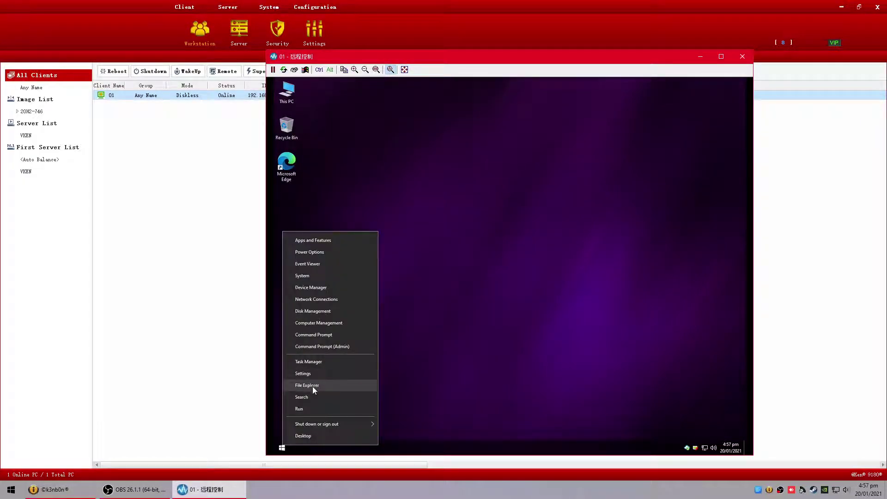
{"action": "left_click", "coordinate": [312, 386]}
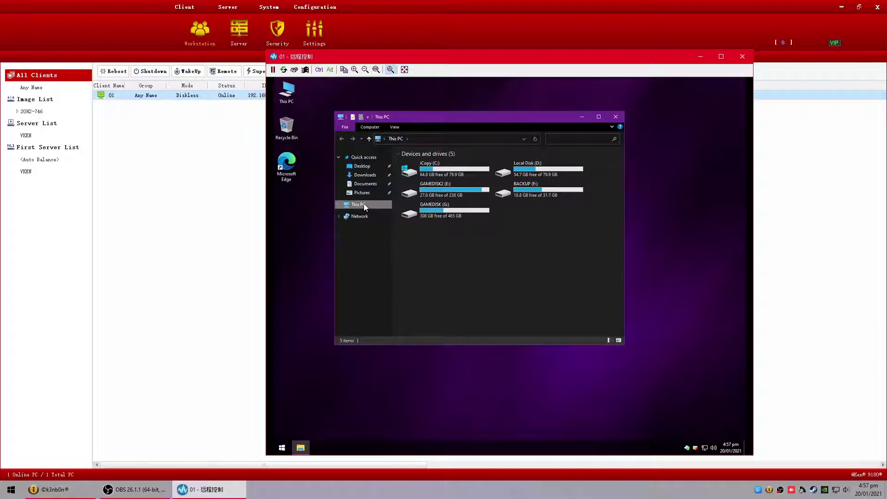
{"action": "right_click", "coordinate": [364, 204]}
{"action": "left_click", "coordinate": [388, 300]}
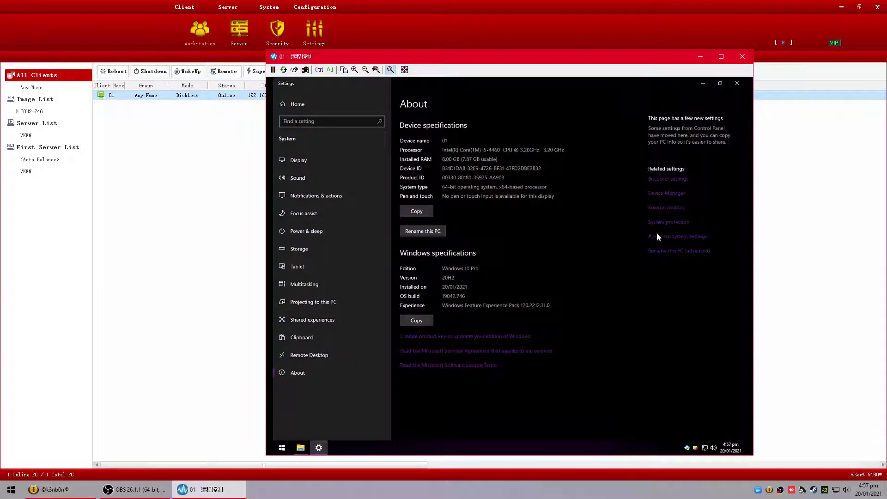
{"action": "left_click", "coordinate": [678, 236]}
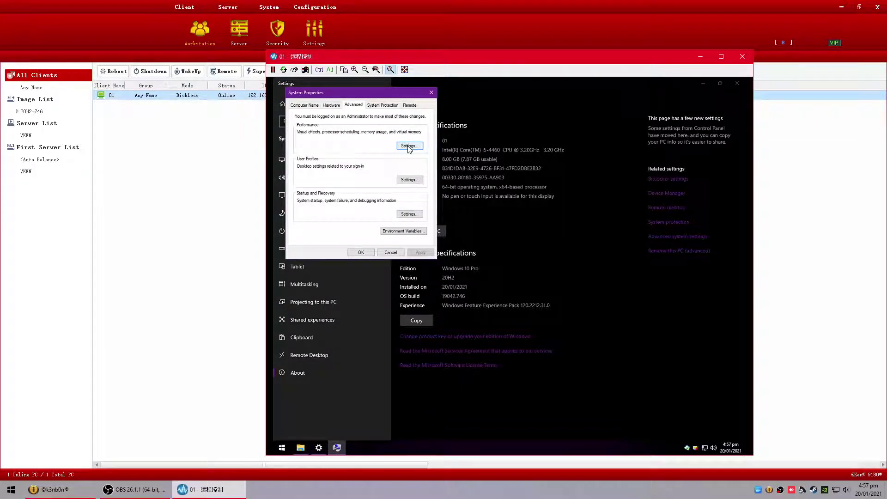
Open the virtual memory dialog from the advanced performance options
{"action": "left_click", "coordinate": [408, 179]}
{"action": "left_click", "coordinate": [448, 105]}
{"action": "left_click", "coordinate": [410, 146]}
{"action": "left_click", "coordinate": [340, 133]}
{"action": "left_click", "coordinate": [422, 228]}
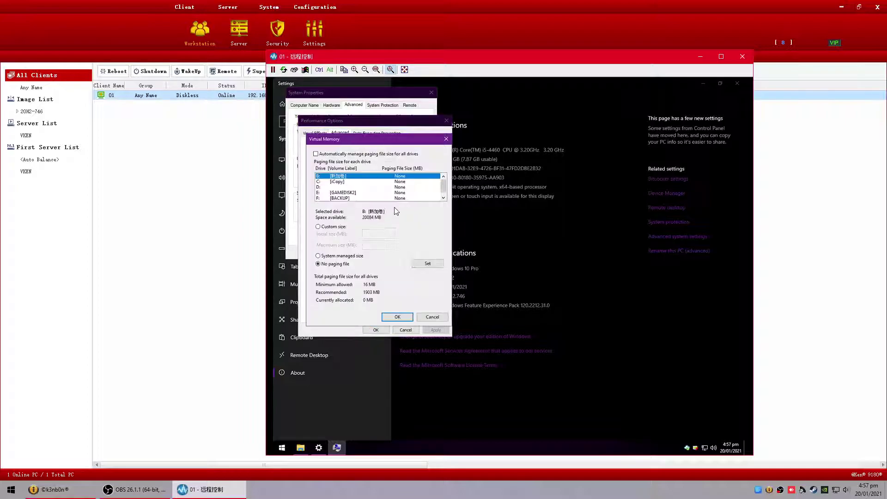
Give drive C: a custom paging file with initial and maximum size 8192 MB, apply it and close the system settings windows
{"action": "left_click", "coordinate": [397, 182]}
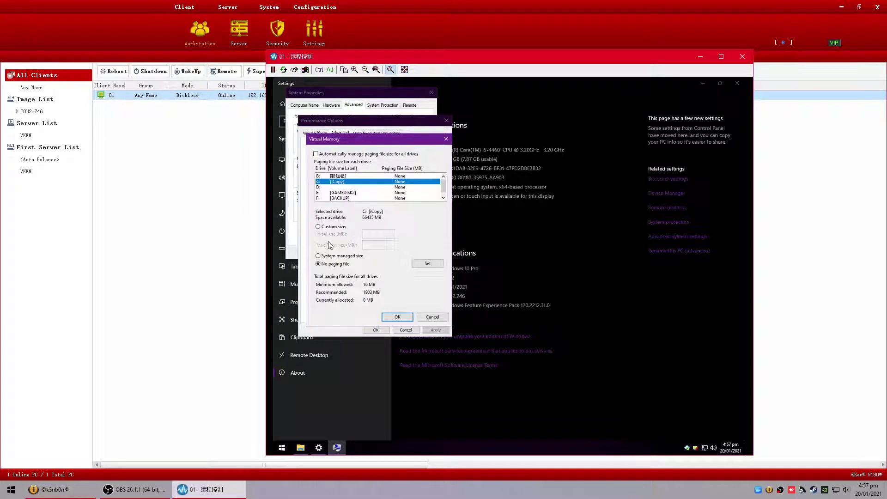
{"action": "left_click", "coordinate": [324, 227]}
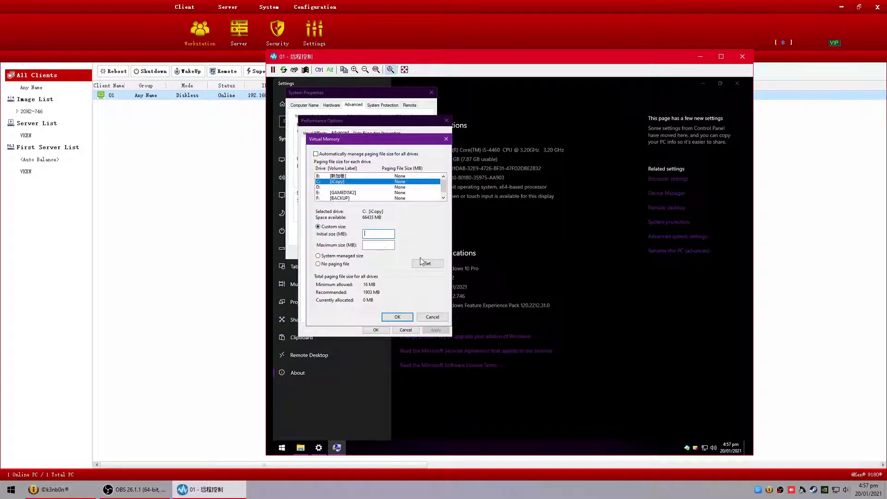
{"action": "type", "text": "8192"}
{"action": "left_click", "coordinate": [375, 247]}
{"action": "type", "text": "8192"}
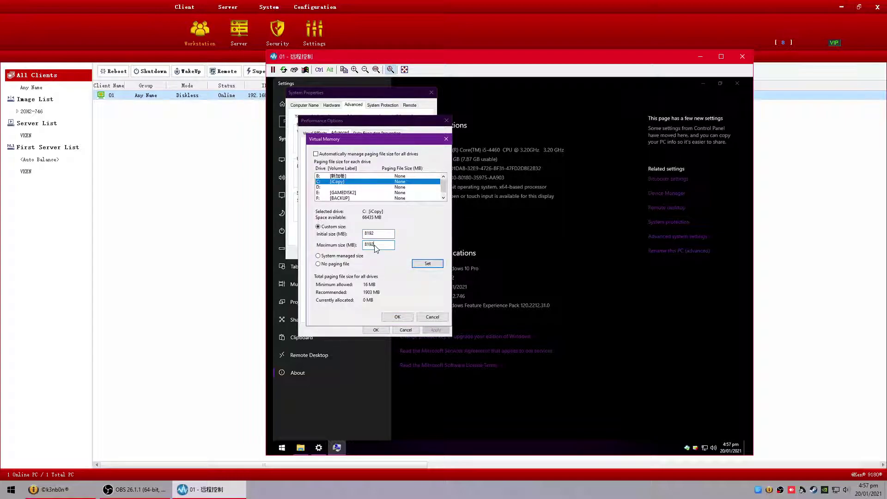
{"action": "left_click", "coordinate": [428, 264]}
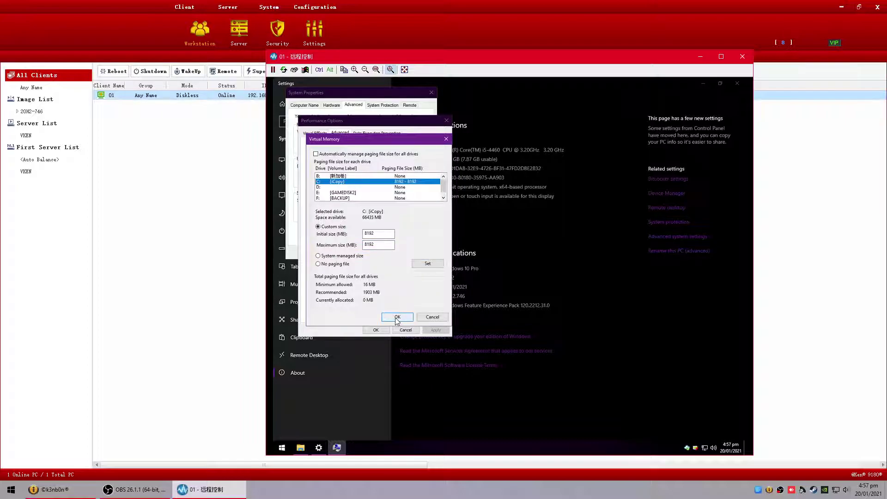
{"action": "left_click", "coordinate": [398, 317]}
{"action": "left_click", "coordinate": [376, 330]}
{"action": "left_click", "coordinate": [361, 253]}
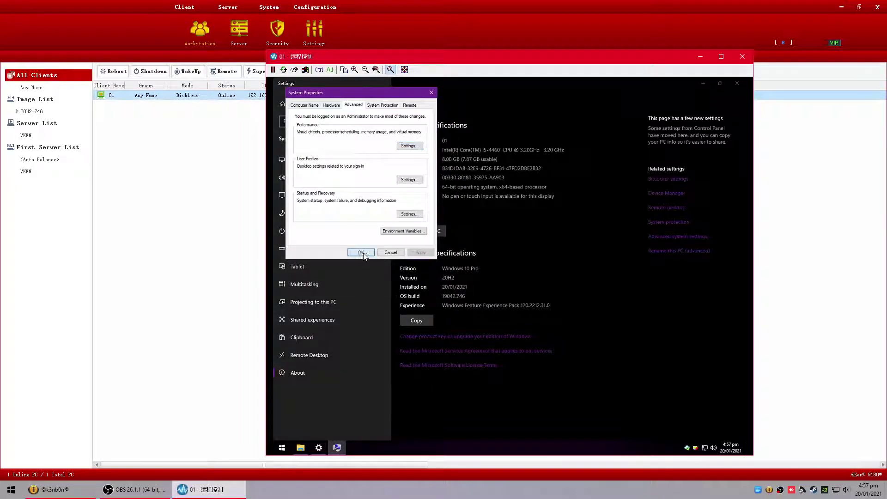
{"action": "left_click", "coordinate": [737, 83]}
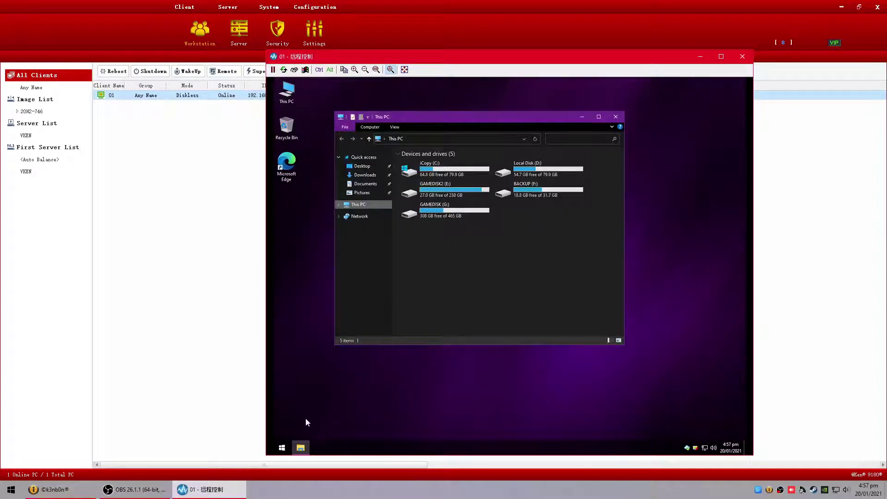
Restart the client from its own Windows desktop and close the remote control window
{"action": "right_click", "coordinate": [282, 447]}
{"action": "mouse_move", "coordinate": [325, 422]}
{"action": "left_click", "coordinate": [394, 436]}
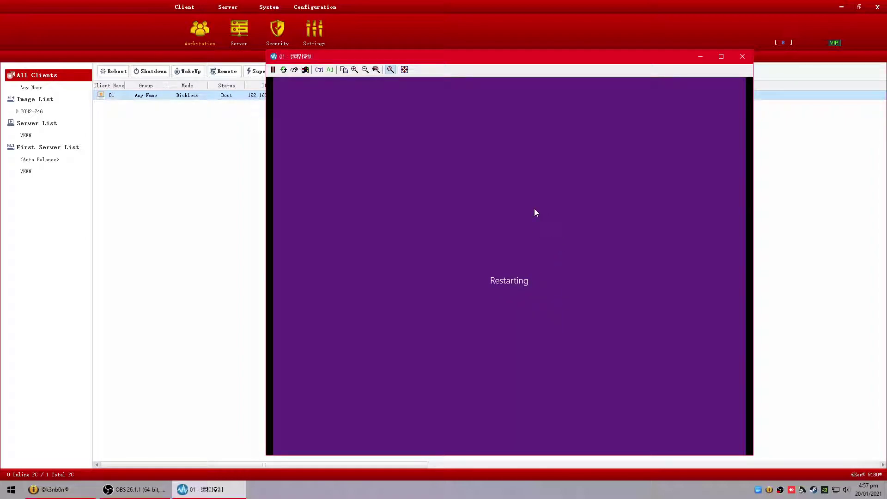
{"action": "left_click", "coordinate": [742, 56]}
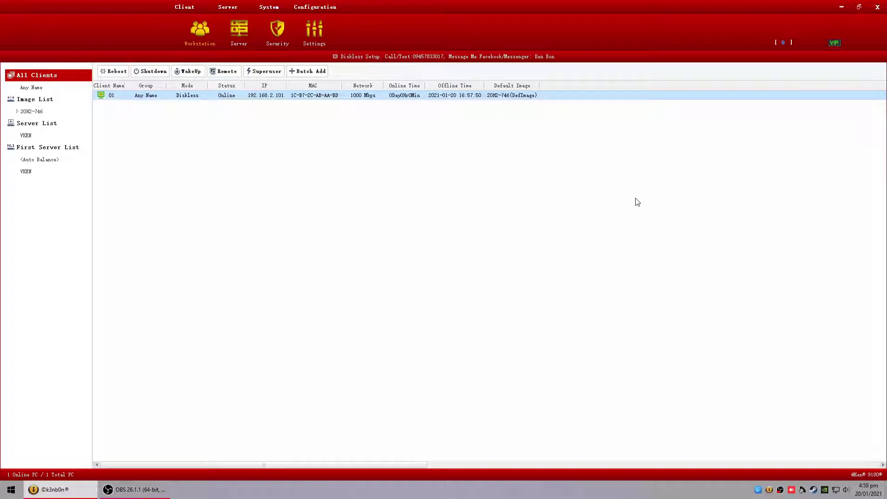
Reconnect to client 01 by remote control, resize and reposition the session window, and refresh the desktop
{"action": "right_click", "coordinate": [354, 94]}
{"action": "left_click", "coordinate": [378, 147]}
{"action": "right_click", "coordinate": [406, 160]}
{"action": "left_click", "coordinate": [428, 187]}
{"action": "double_click", "coordinate": [342, 6]}
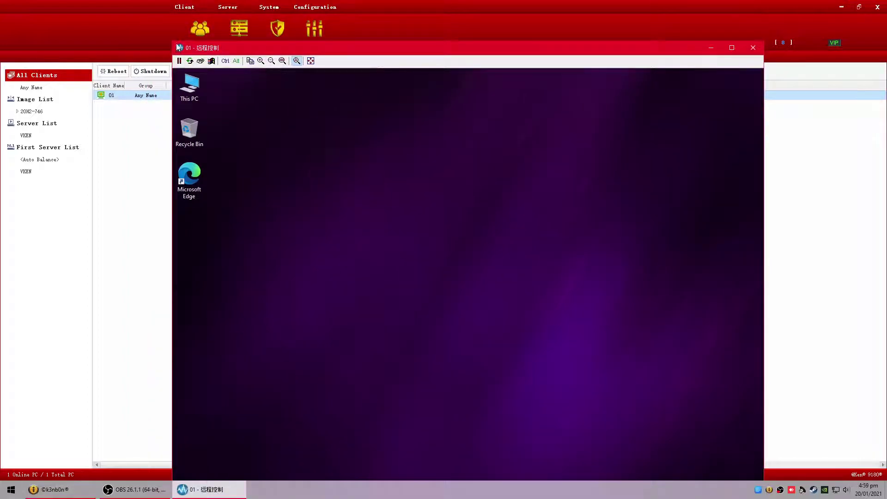
{"action": "left_click_drag", "start_coordinate": [390, 152], "coordinate": [342, 75]}
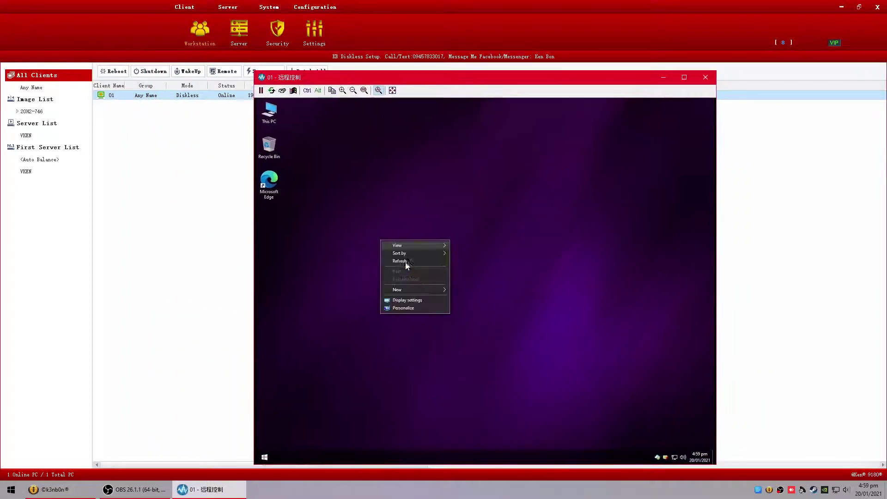
Open the client's virtual memory dialog by way of This PC's properties, advanced system settings and advanced performance options
{"action": "right_click", "coordinate": [264, 457]}
{"action": "left_click", "coordinate": [302, 397]}
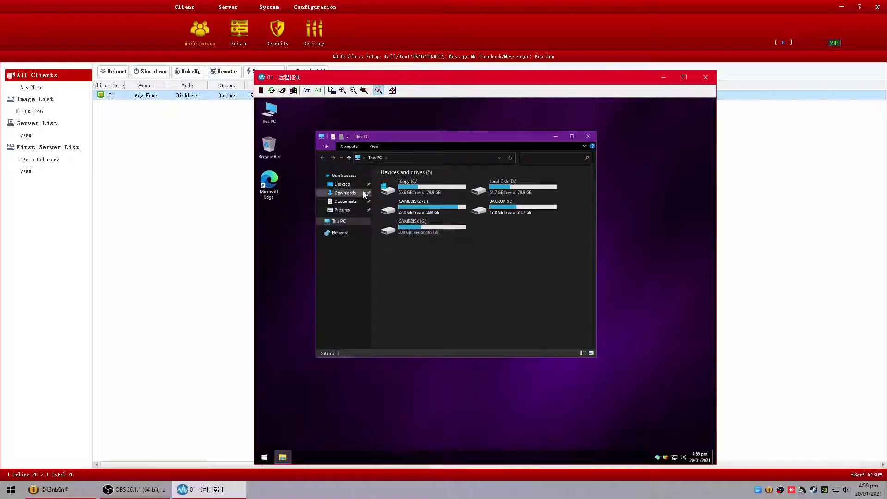
{"action": "right_click", "coordinate": [346, 221]}
{"action": "left_click", "coordinate": [381, 315]}
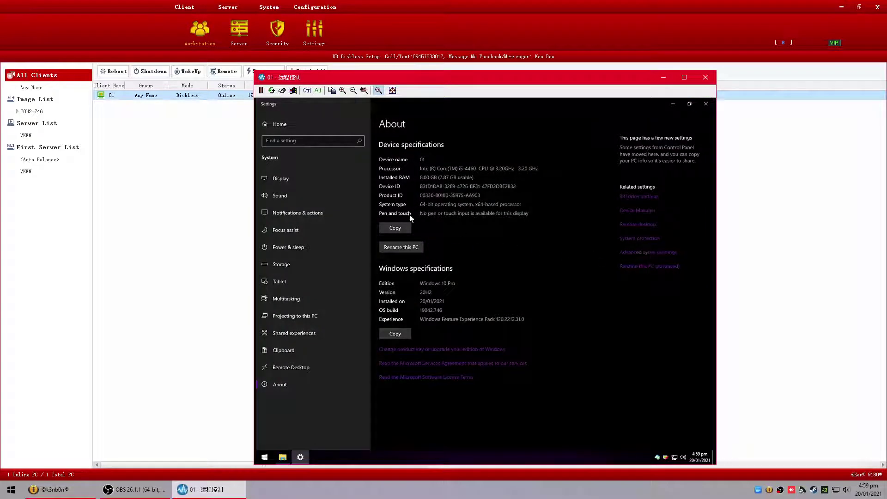
{"action": "left_click", "coordinate": [388, 165]}
{"action": "left_click", "coordinate": [331, 154]}
{"action": "left_click", "coordinate": [398, 245]}
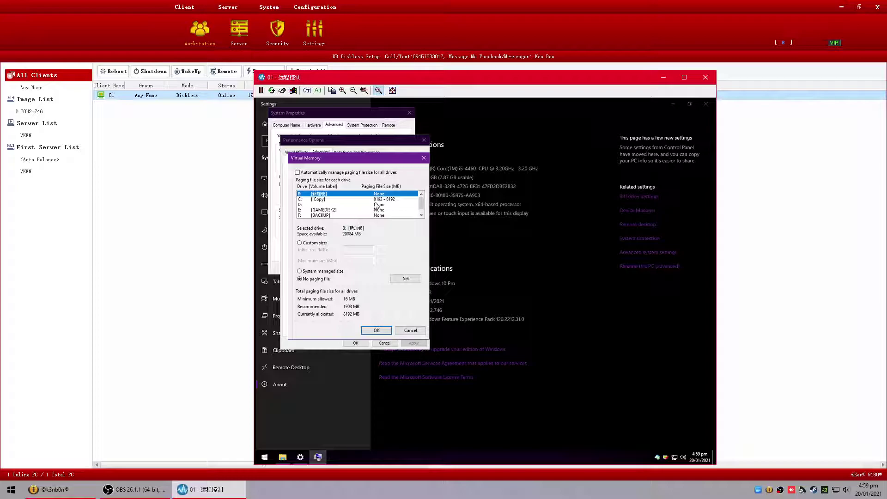
Replace drive C:'s custom paging file with no paging file, accept the warnings and close the system settings windows
{"action": "left_click", "coordinate": [374, 199]}
{"action": "left_click", "coordinate": [299, 279]}
{"action": "left_click", "coordinate": [405, 278]}
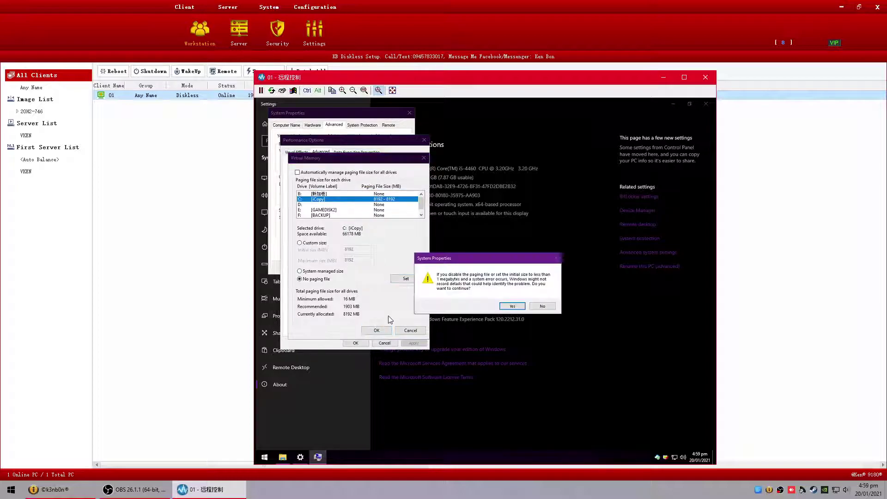
{"action": "left_click", "coordinate": [512, 306]}
{"action": "left_click", "coordinate": [376, 330]}
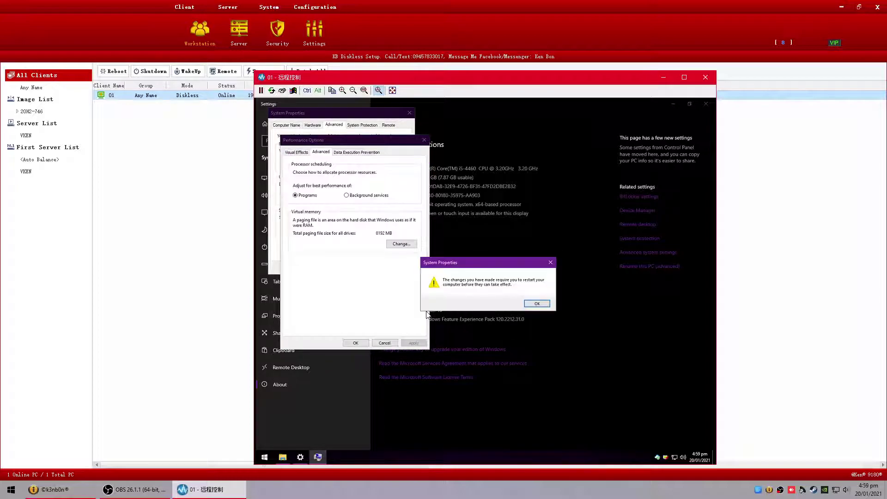
{"action": "left_click", "coordinate": [536, 303]}
{"action": "left_click", "coordinate": [360, 343]}
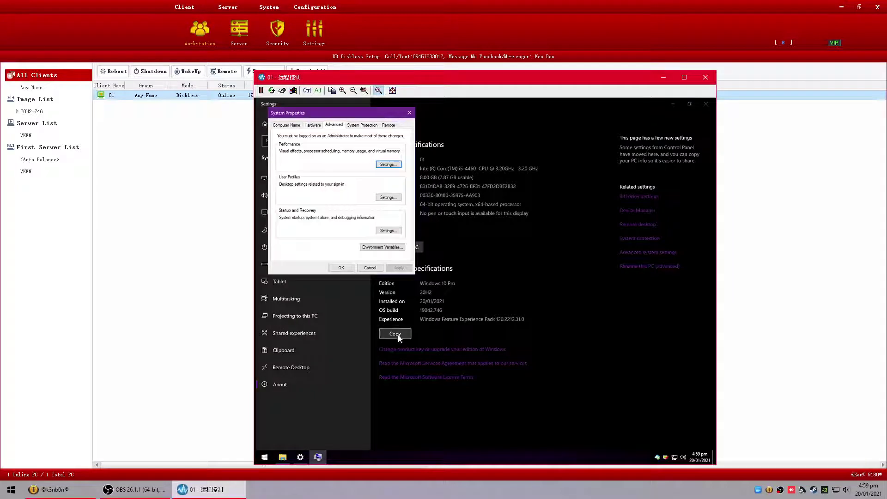
{"action": "left_click", "coordinate": [342, 268]}
{"action": "left_click", "coordinate": [706, 103]}
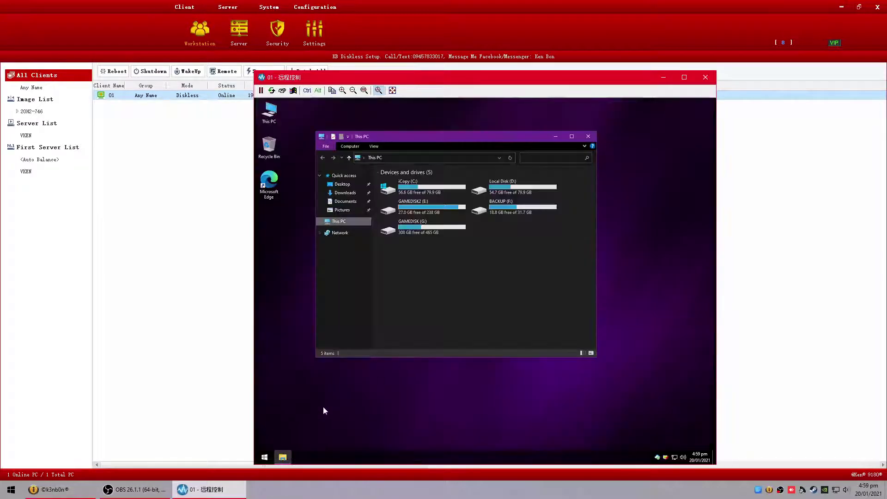
Refresh the This PC view and close File Explorer
{"action": "right_click", "coordinate": [495, 261]}
{"action": "left_click", "coordinate": [517, 286]}
{"action": "left_click", "coordinate": [588, 136]}
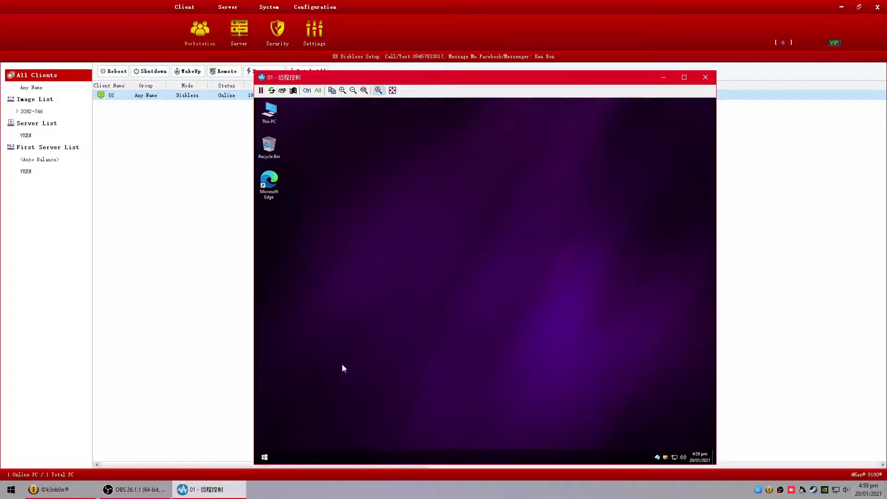
Restart client 01 from within the remote session and close the remote control window
{"action": "right_click", "coordinate": [265, 457]}
{"action": "mouse_move", "coordinate": [351, 431]}
{"action": "left_click", "coordinate": [390, 448]}
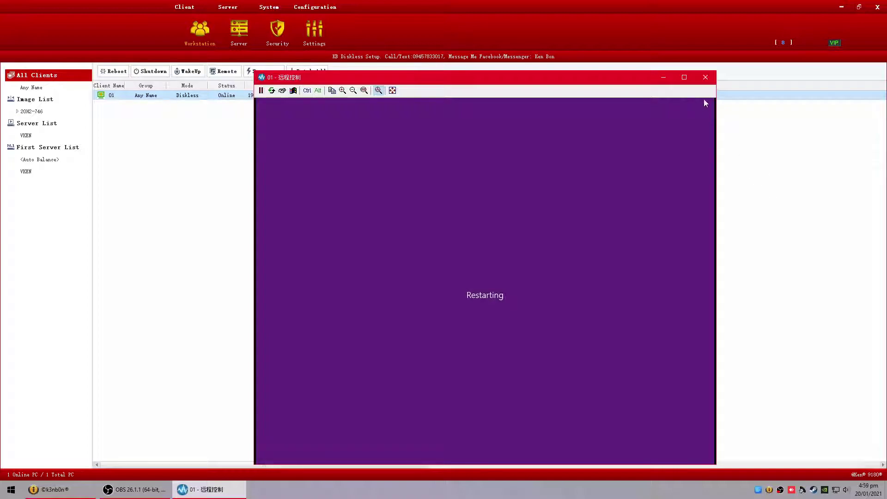
{"action": "left_click", "coordinate": [706, 74]}
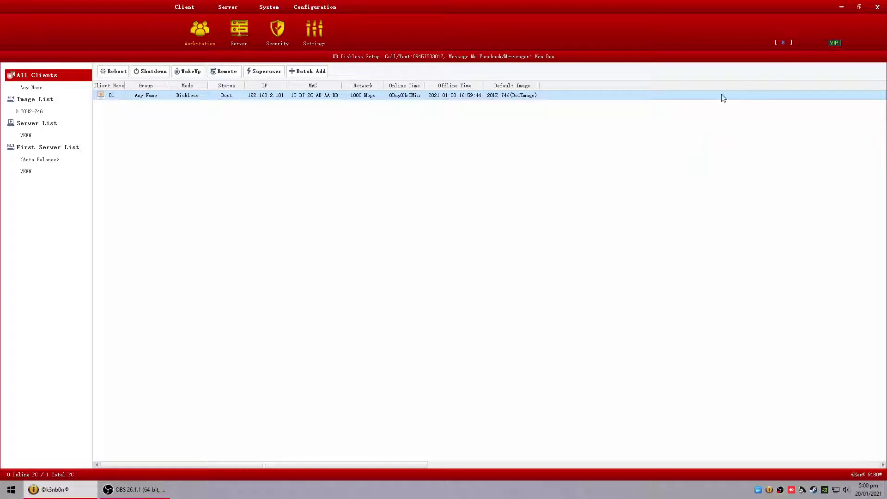
Restore the diskless management console to a smaller window, move it lower on the desktop, and refresh the server's desktop
{"action": "left_click", "coordinate": [858, 7]}
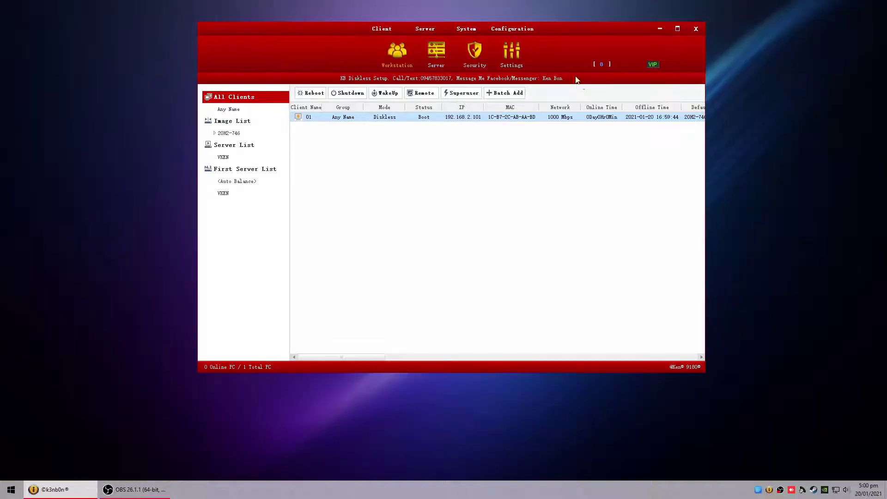
{"action": "left_click_drag", "start_coordinate": [561, 79], "coordinate": [559, 76]}
{"action": "right_click", "coordinate": [468, 210]}
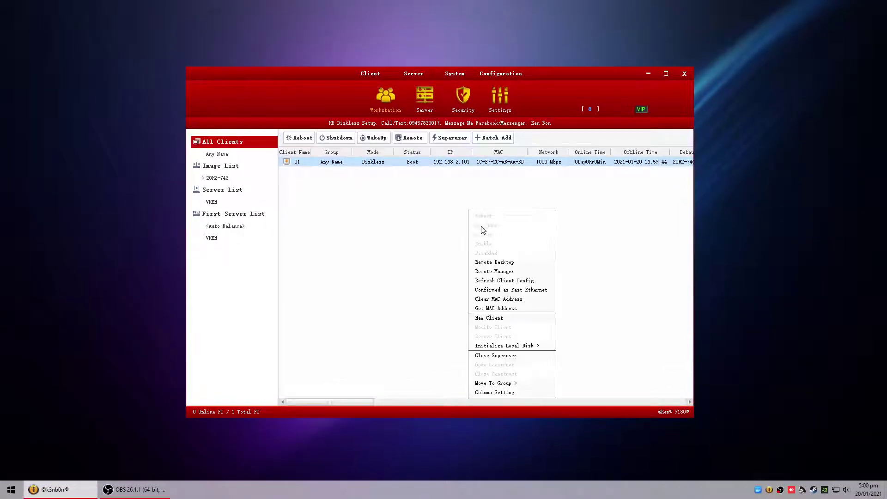
{"action": "left_click", "coordinate": [430, 190]}
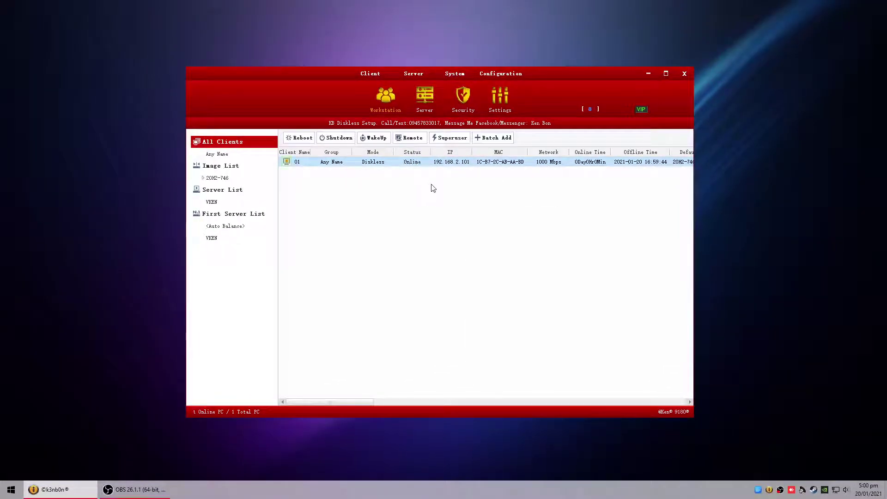
{"action": "right_click", "coordinate": [748, 184]}
{"action": "left_click", "coordinate": [771, 211]}
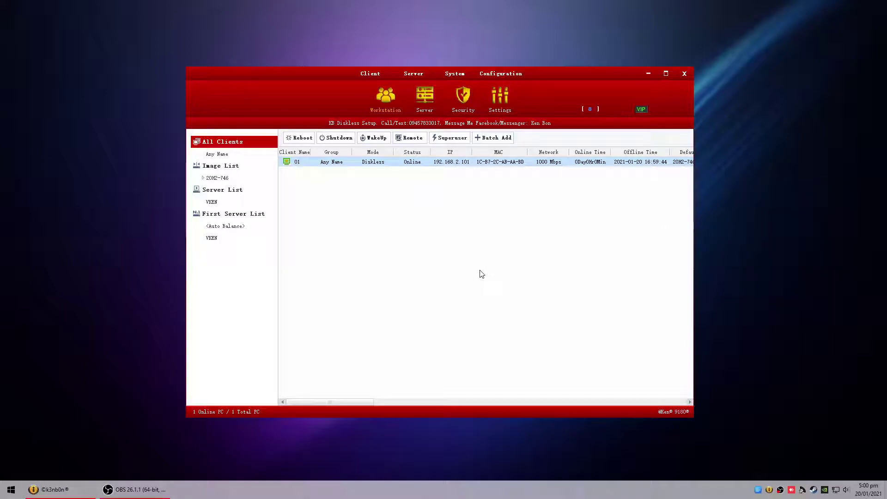
{"action": "left_click", "coordinate": [426, 191]}
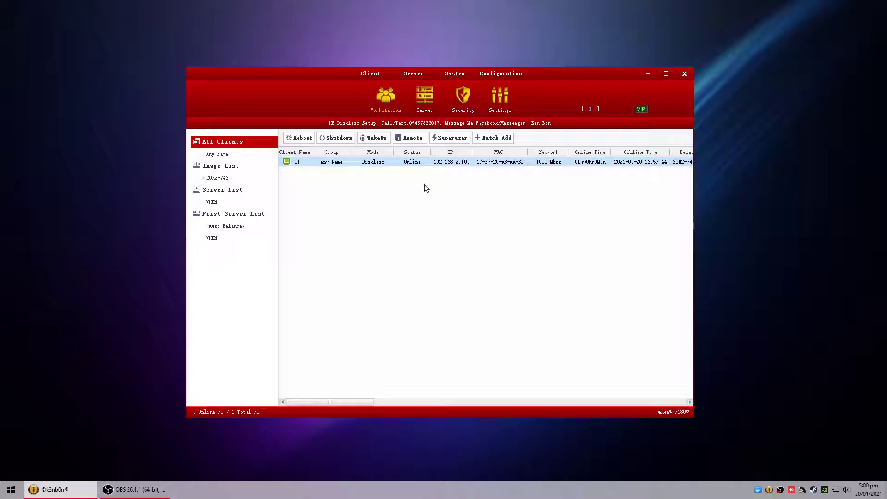
Open a Remote Desktop session to client 01, shrink and reposition its window, and scale the client's screen to fit
{"action": "right_click", "coordinate": [423, 164]}
{"action": "left_click", "coordinate": [448, 215]}
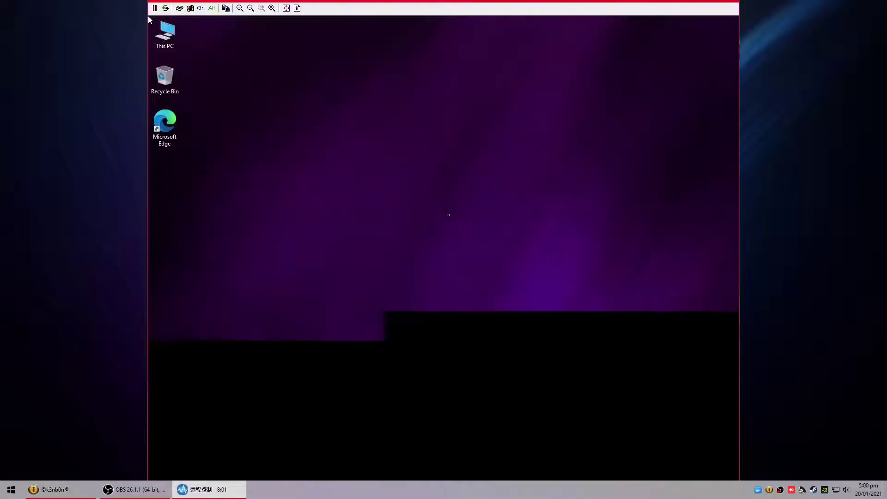
{"action": "double_click", "coordinate": [412, 15]}
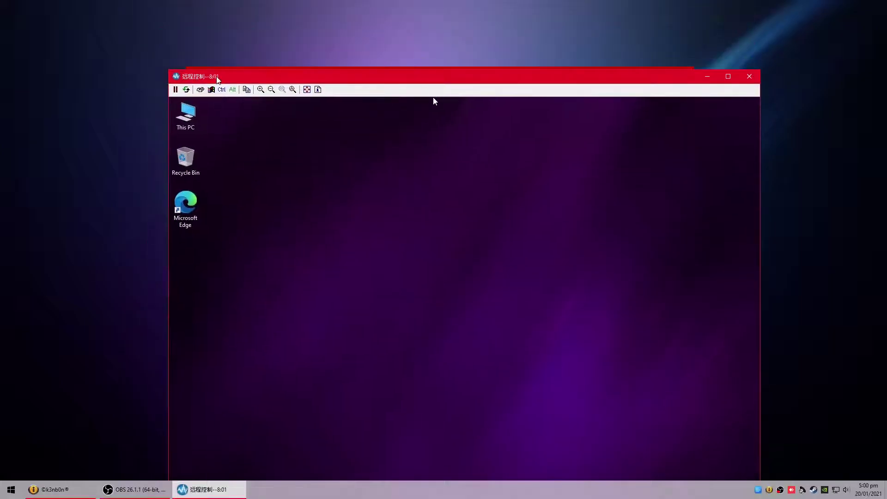
{"action": "left_click_drag", "start_coordinate": [506, 161], "coordinate": [531, 83]}
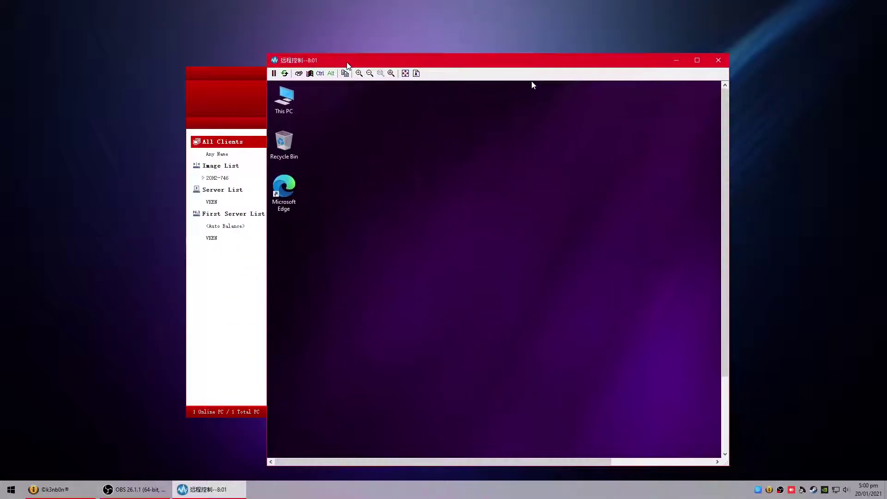
{"action": "left_click", "coordinate": [392, 73]}
{"action": "right_click", "coordinate": [405, 141]}
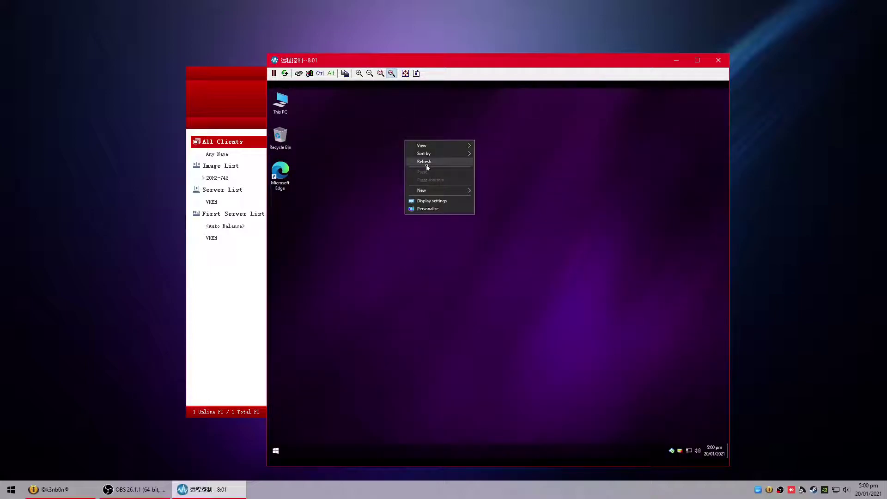
{"action": "left_click", "coordinate": [398, 306]}
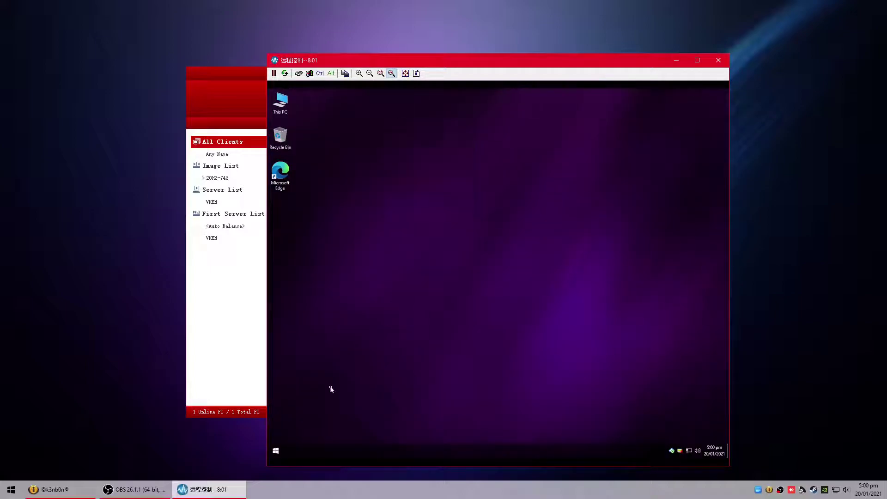
Check the device list in the client's Device Manager, including the entries under Other devices, and close it
{"action": "right_click", "coordinate": [276, 451]}
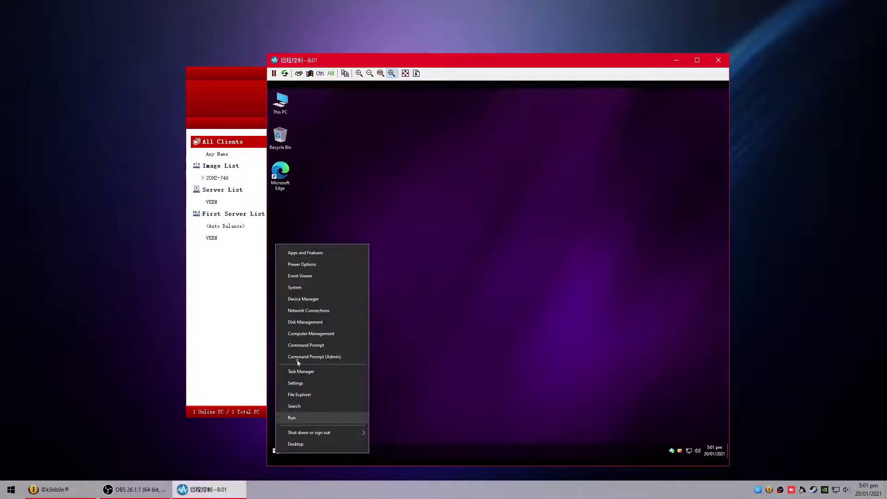
{"action": "left_click", "coordinate": [303, 299]}
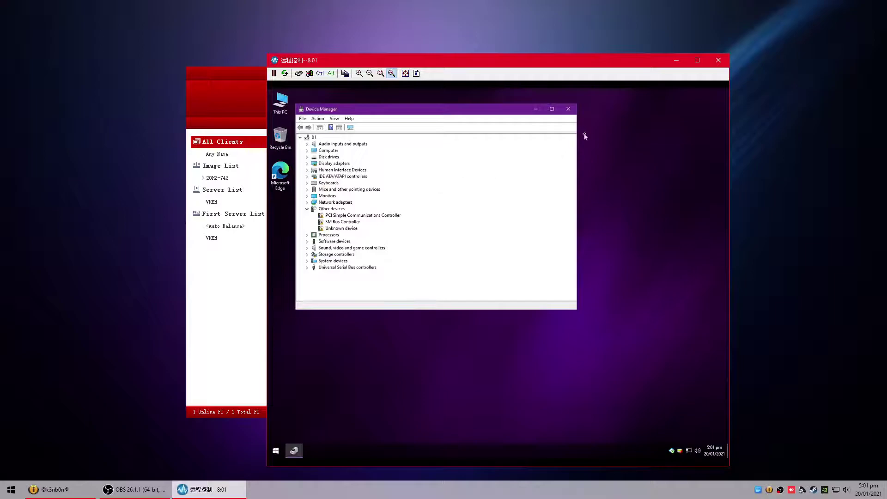
{"action": "left_click", "coordinate": [570, 111]}
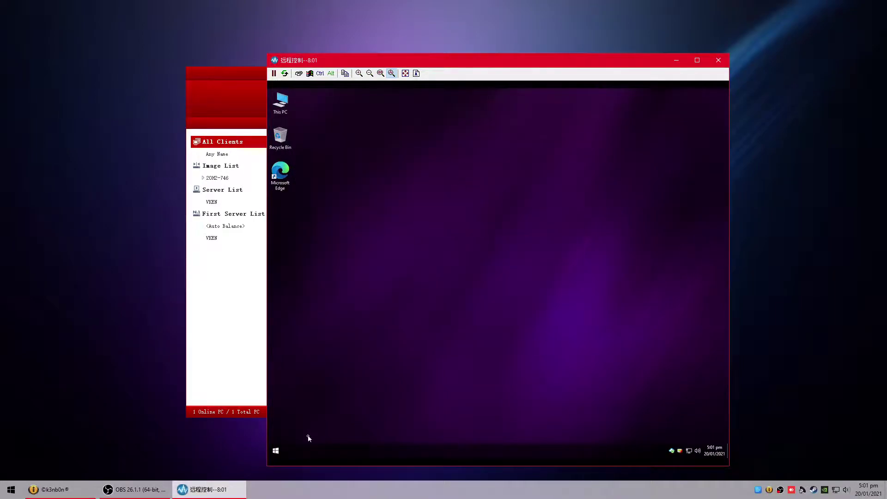
Shut down client 01 from within the remote session and dismiss the disconnection error
{"action": "right_click", "coordinate": [277, 451]}
{"action": "mouse_move", "coordinate": [357, 428]}
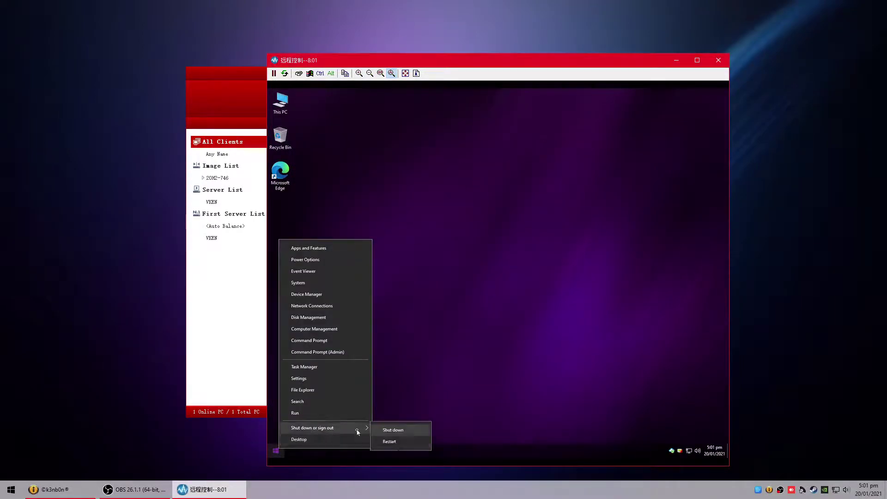
{"action": "left_click", "coordinate": [394, 430]}
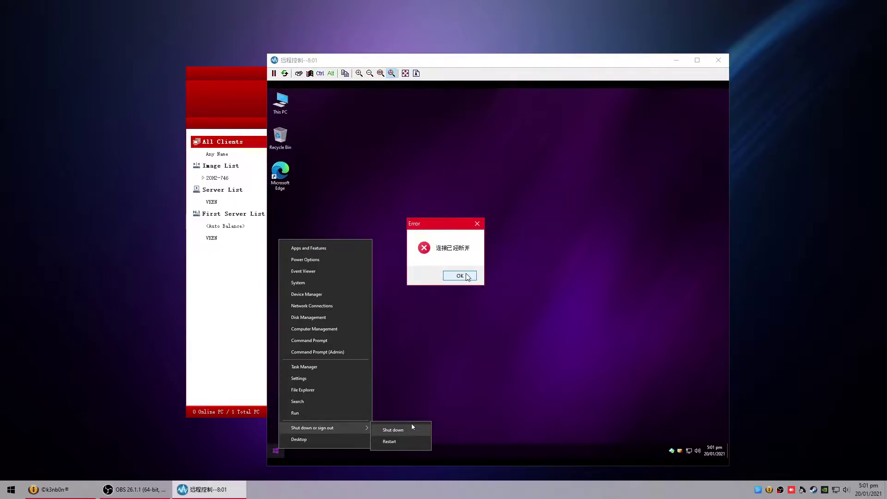
{"action": "left_click", "coordinate": [462, 276]}
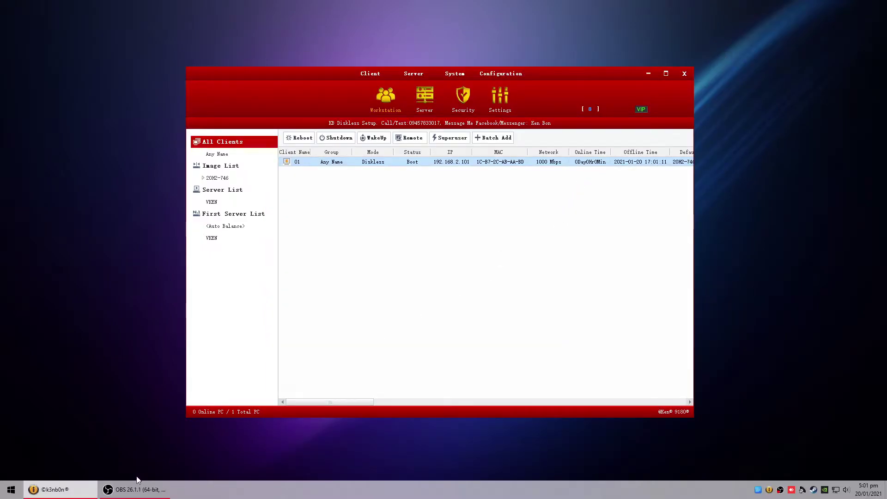